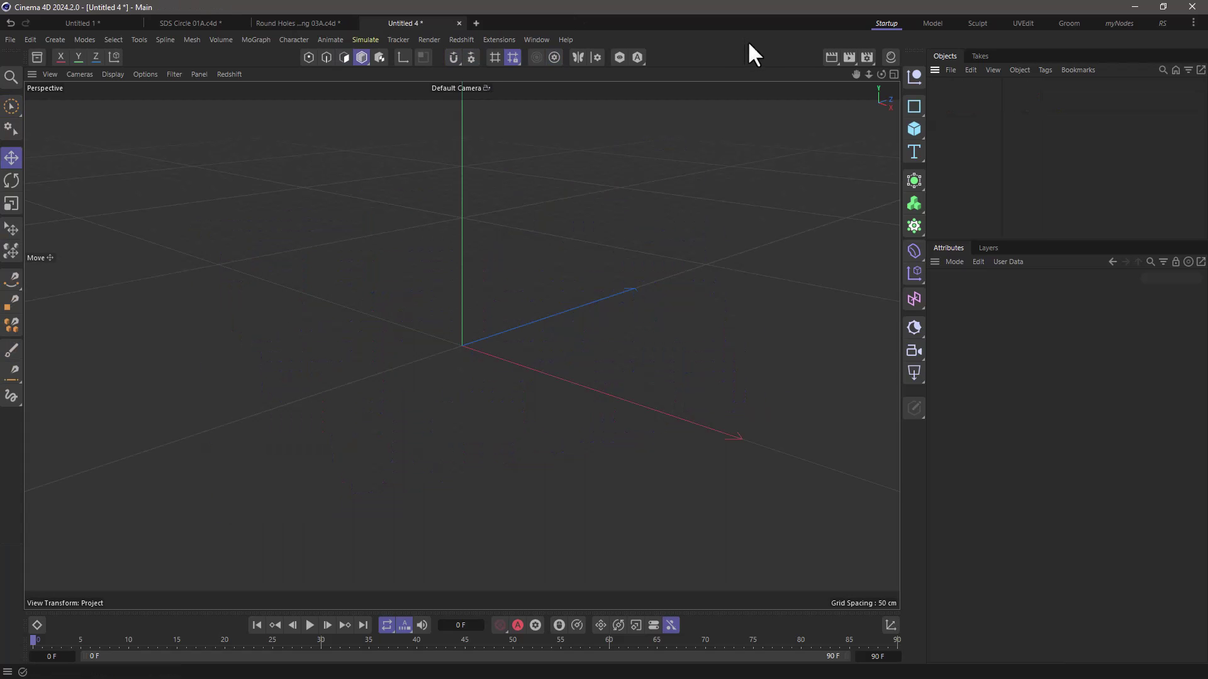
Add a cylinder without caps and switch the viewport to Gouraud Shading (Lines)
left_click(914, 129)
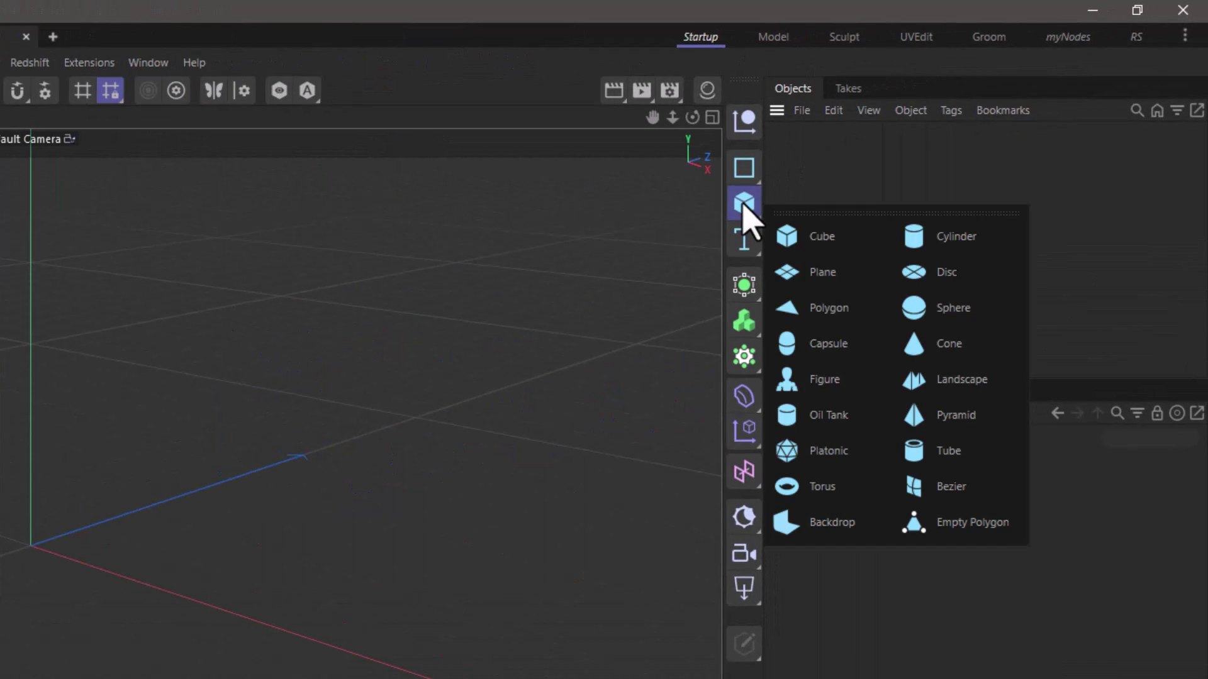
left_click(930, 249)
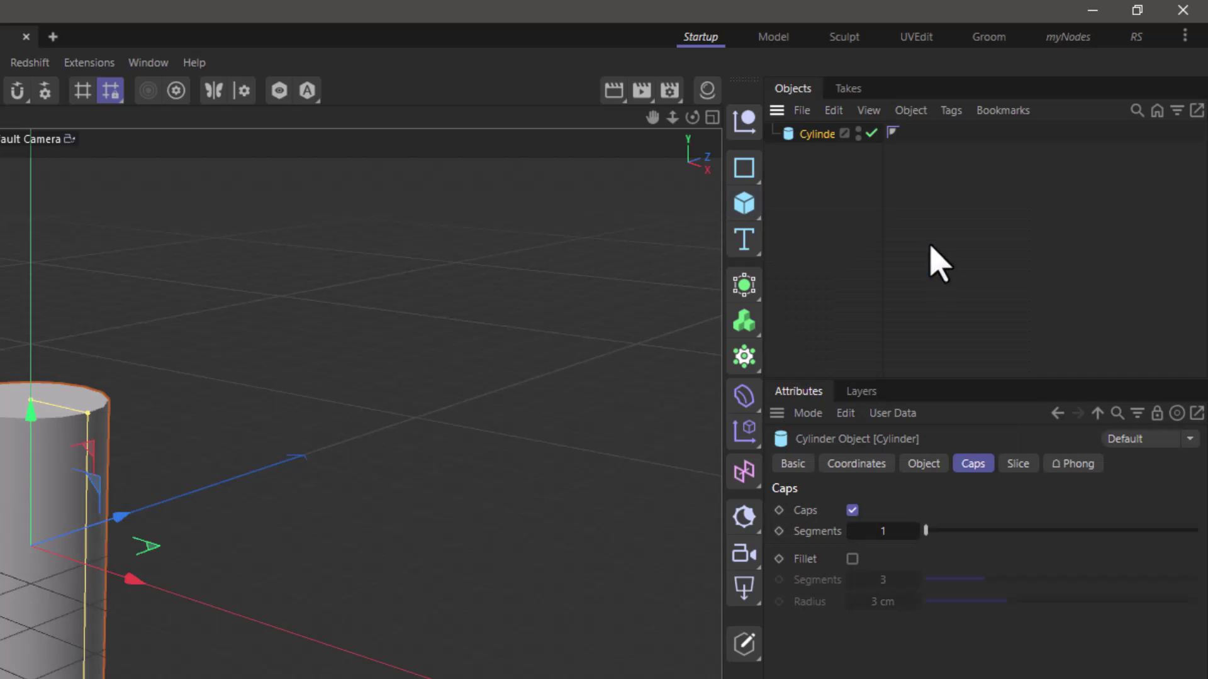
left_click(852, 510)
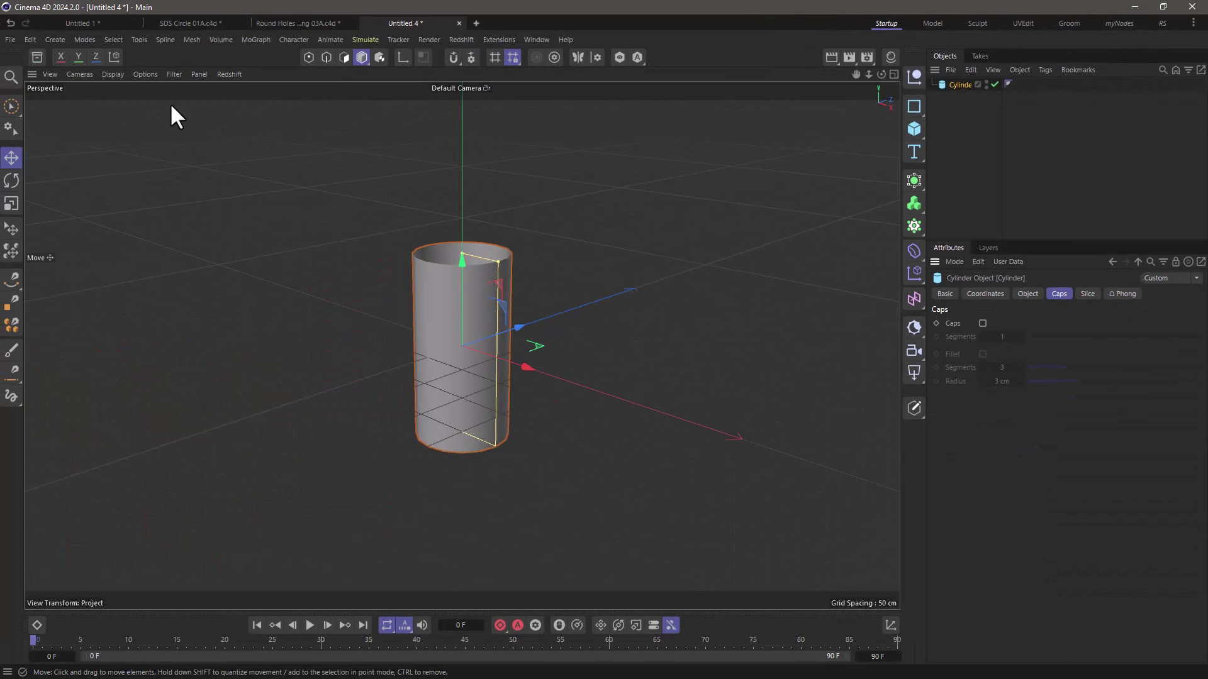
left_click(114, 73)
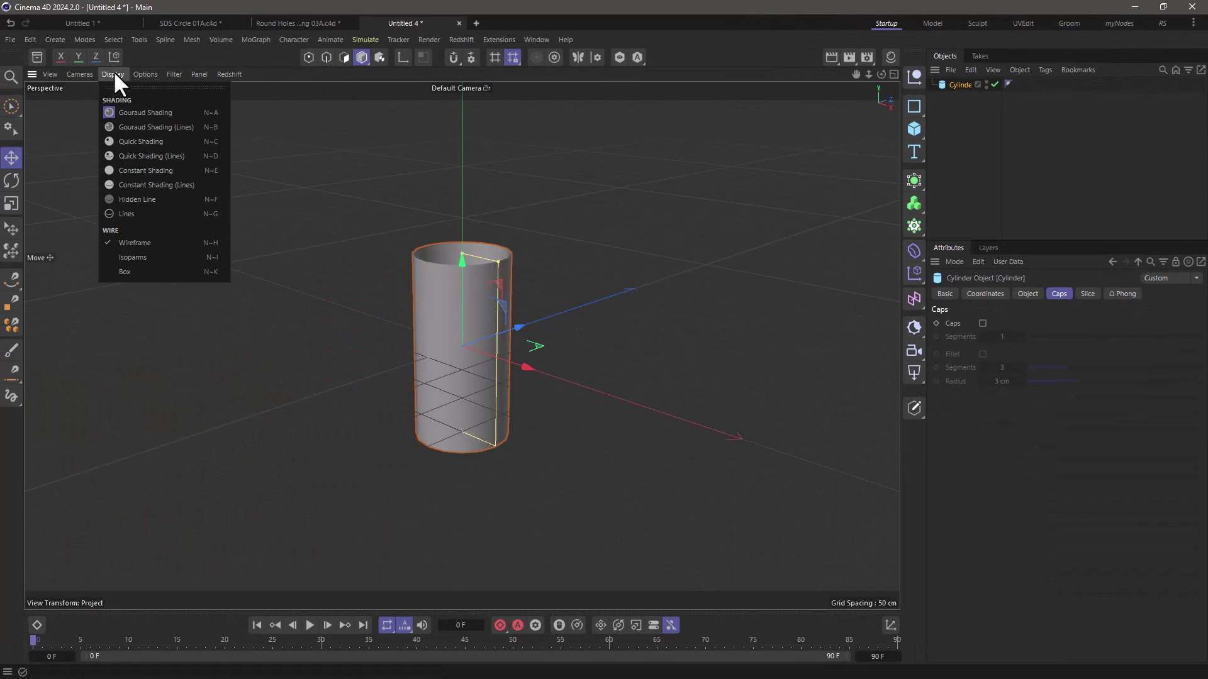
left_click(129, 127)
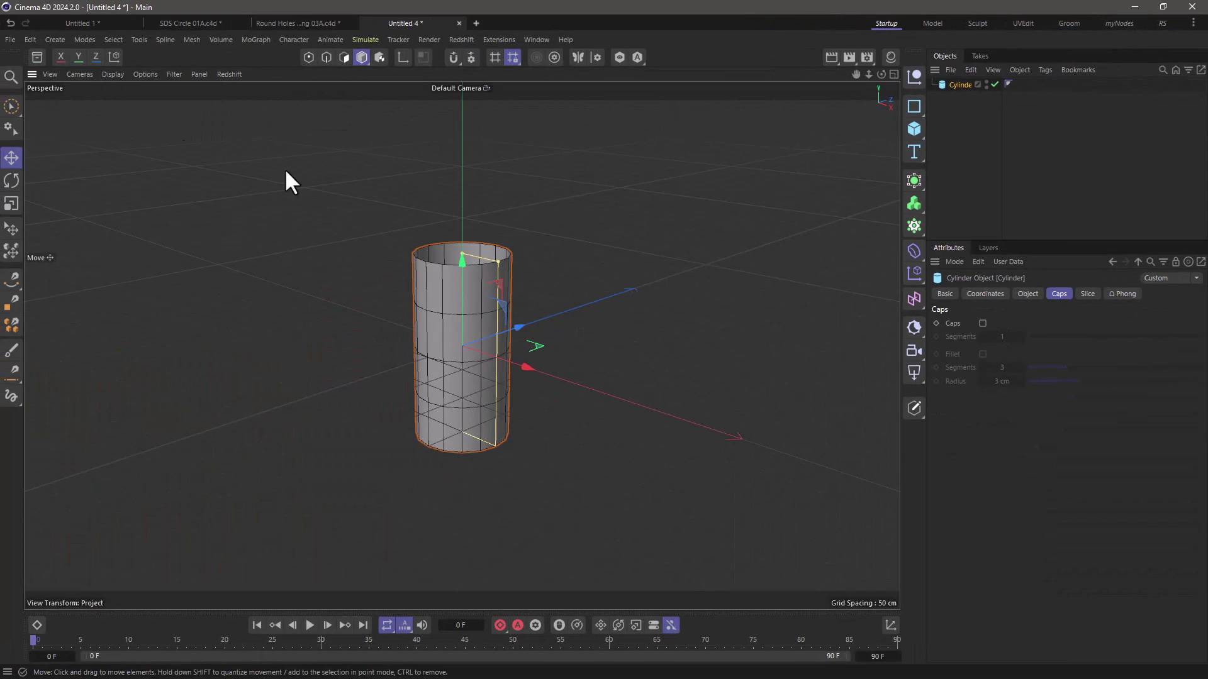
Set the cylinder to 1 height segment and 3 rotation segments
left_click(1030, 294)
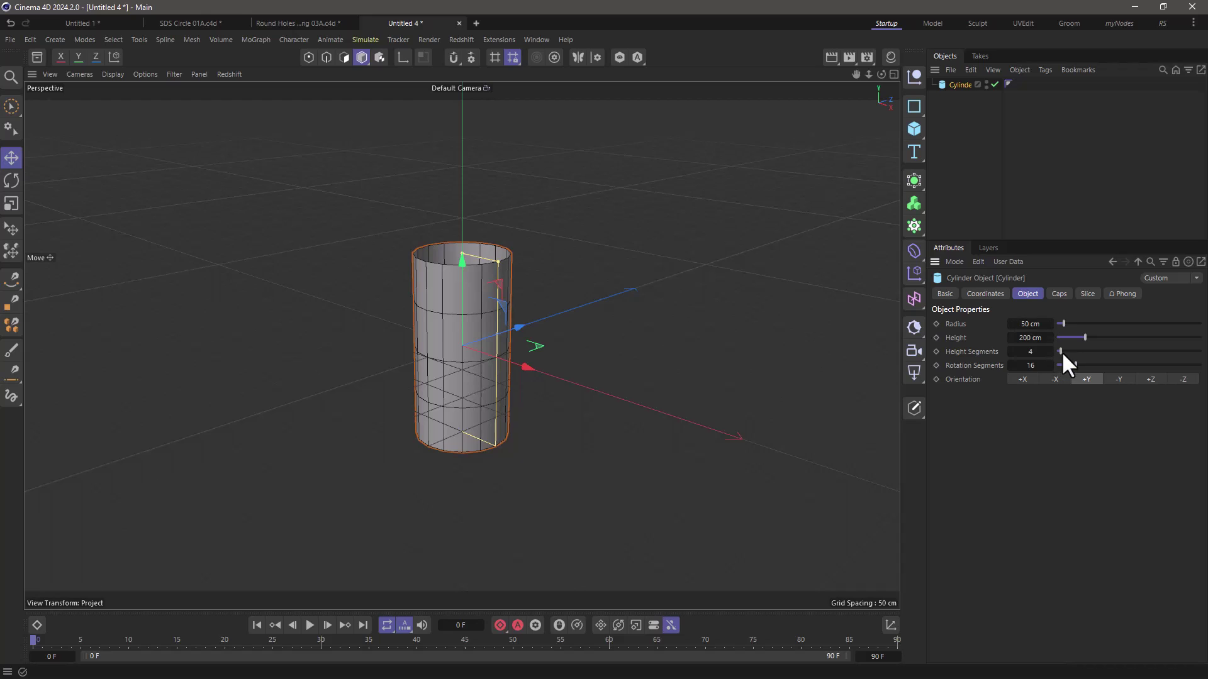
left_click_drag(1063, 352, 1003, 347)
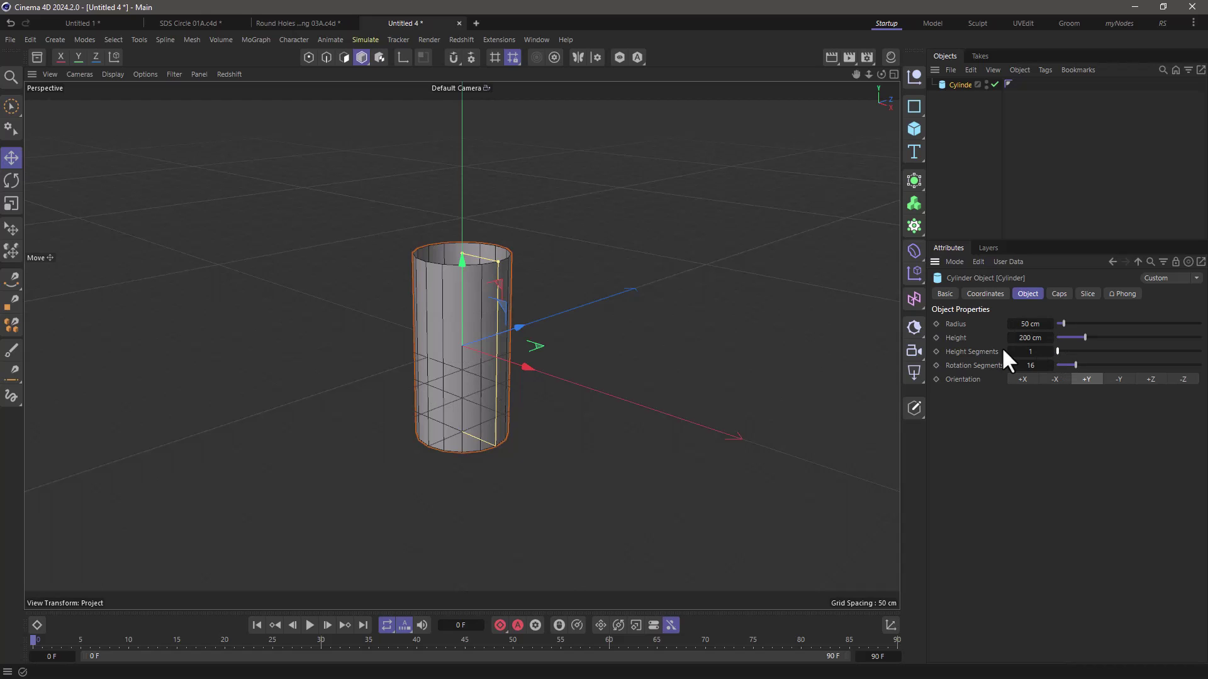
left_click(1031, 366)
type("3")
key("Return")
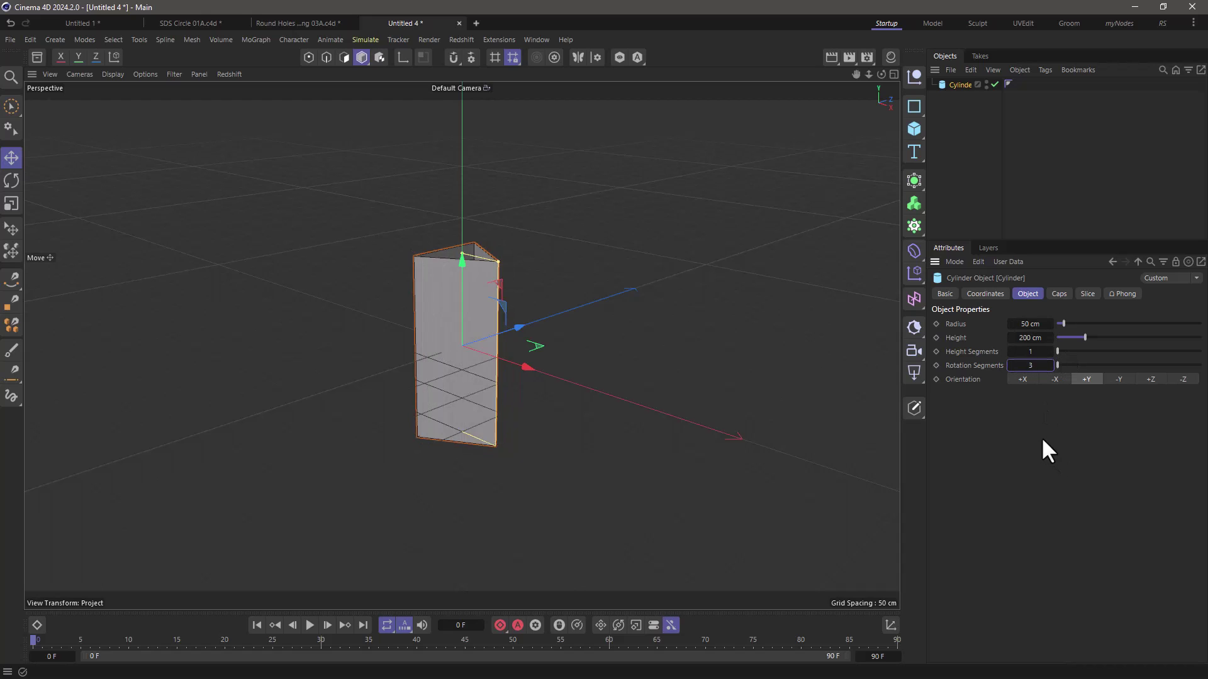
Add a Subdivision Surface with Viewport and Renderer at 4, and parent the Cylinder under it
left_click(916, 179)
left_click(1041, 336)
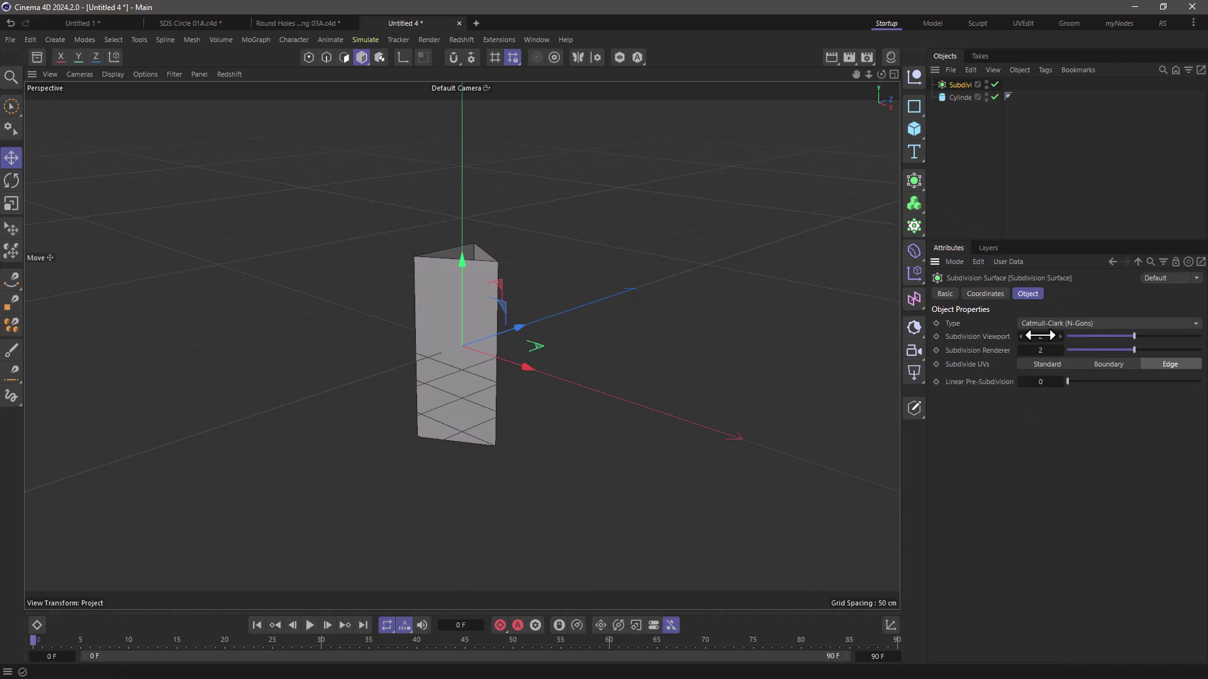
type("4")
key("Tab")
type("4")
left_click_drag(954, 94, 1043, 117)
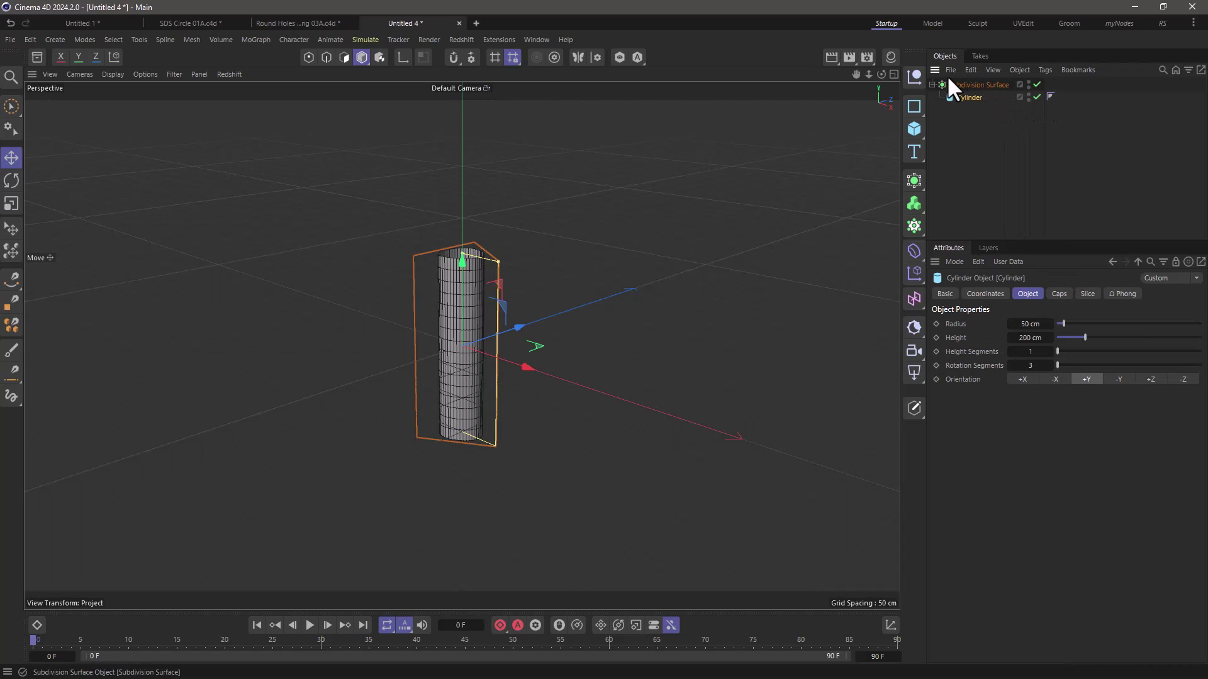
Maximise the Top view and frame the cylinder
left_click(894, 74)
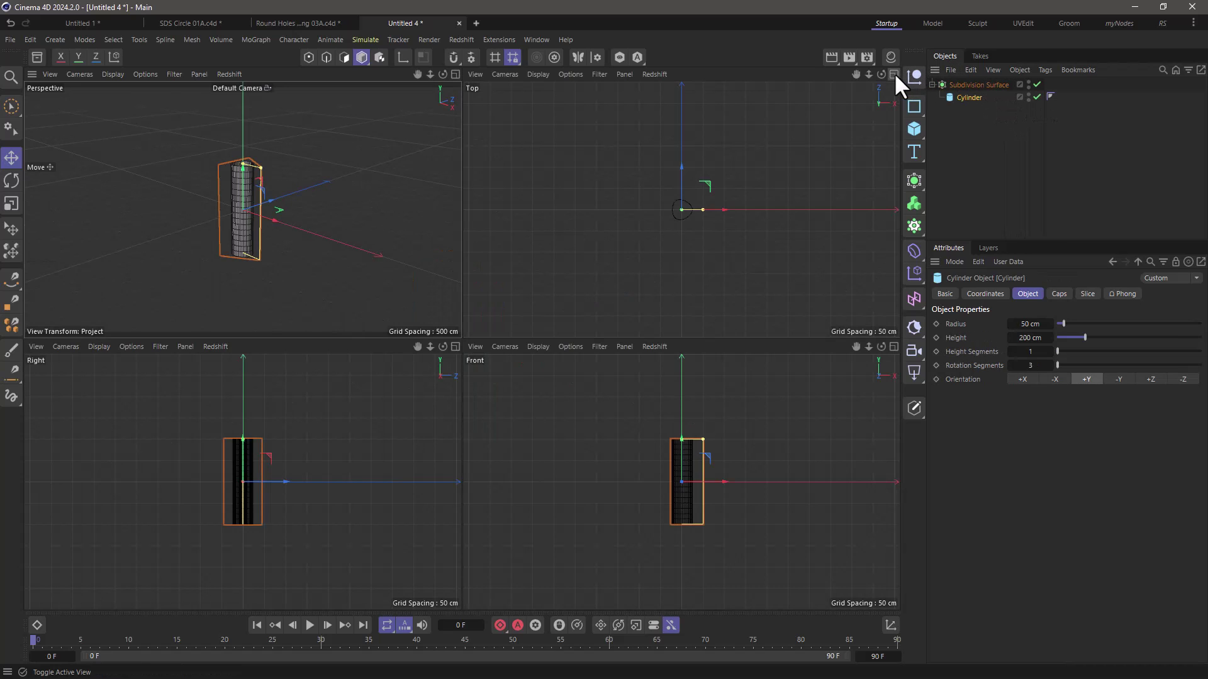
left_click(894, 74)
key("o")
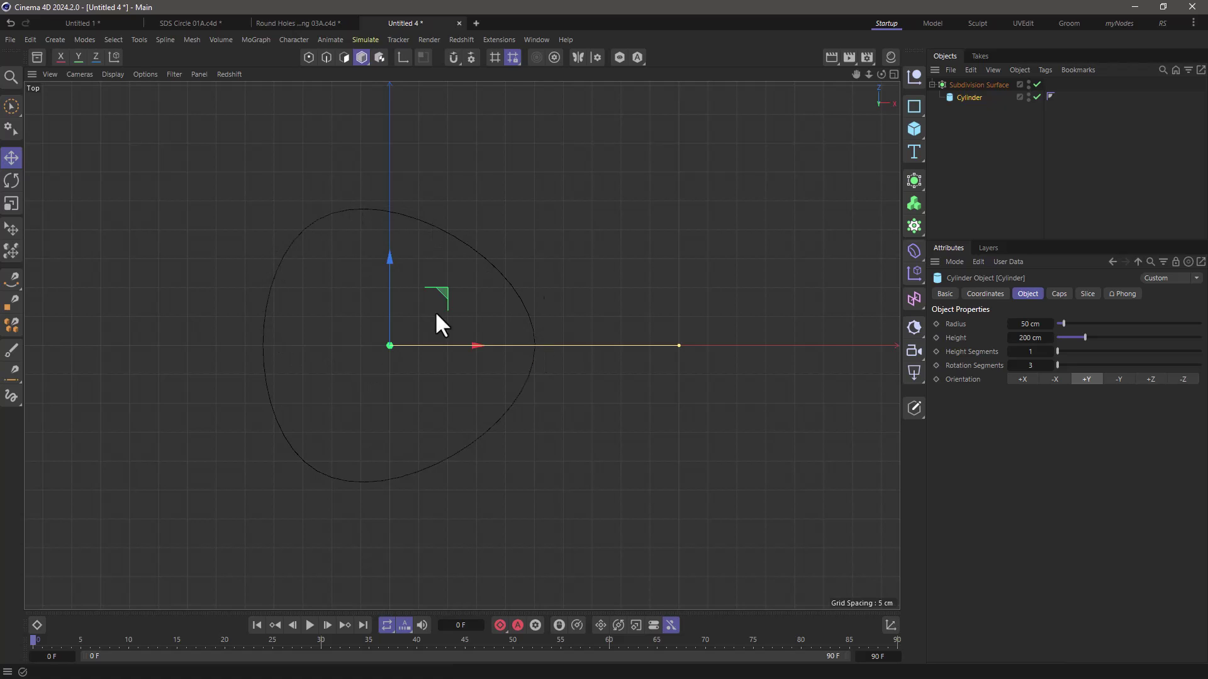
Add a Disc with 3 rotation segments and scale it up to surround the cylinder's outline
left_click(917, 127)
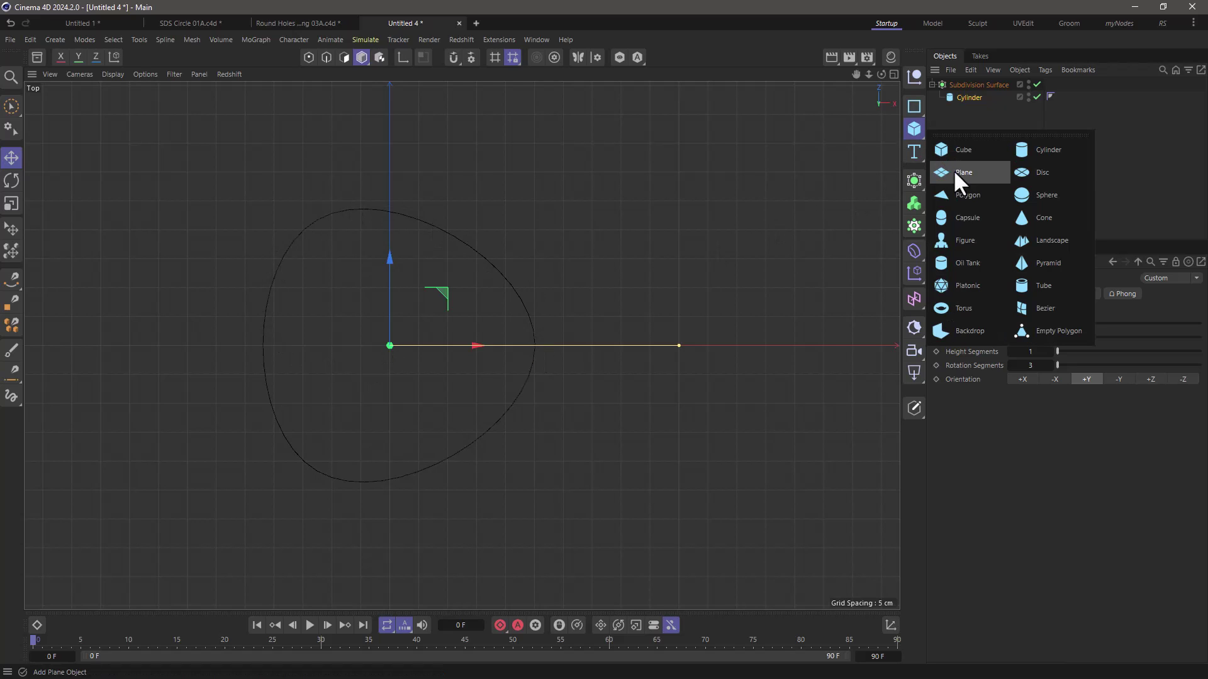
left_click(1023, 174)
left_click(1025, 365)
type("3")
key("Return")
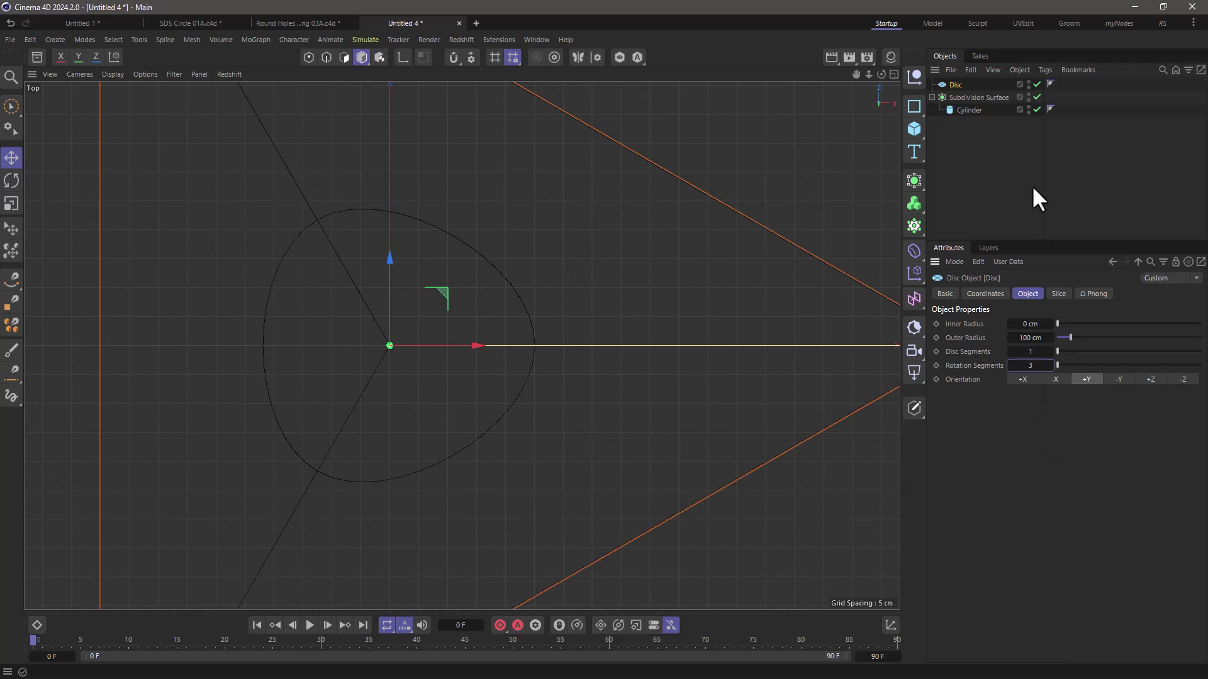
key("t")
left_click_drag(636, 243, 398, 336)
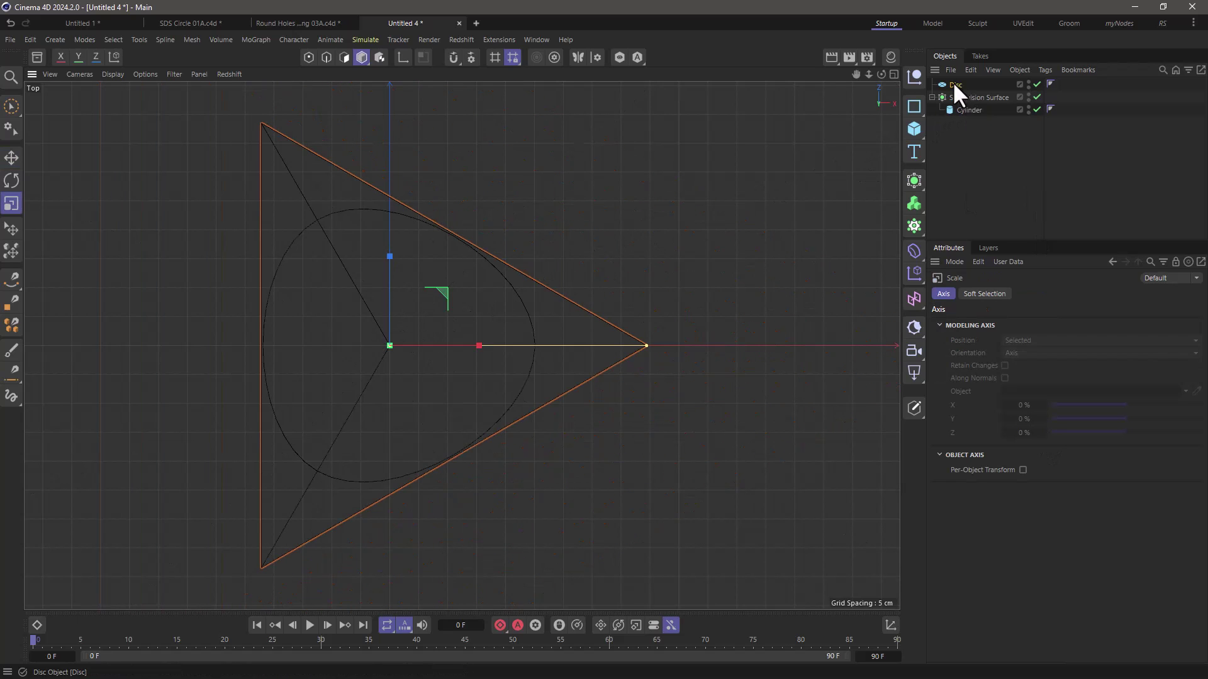
Put the disc under a new Subdivision Surface at level 4 and move it right along X
left_click(914, 180, "alt")
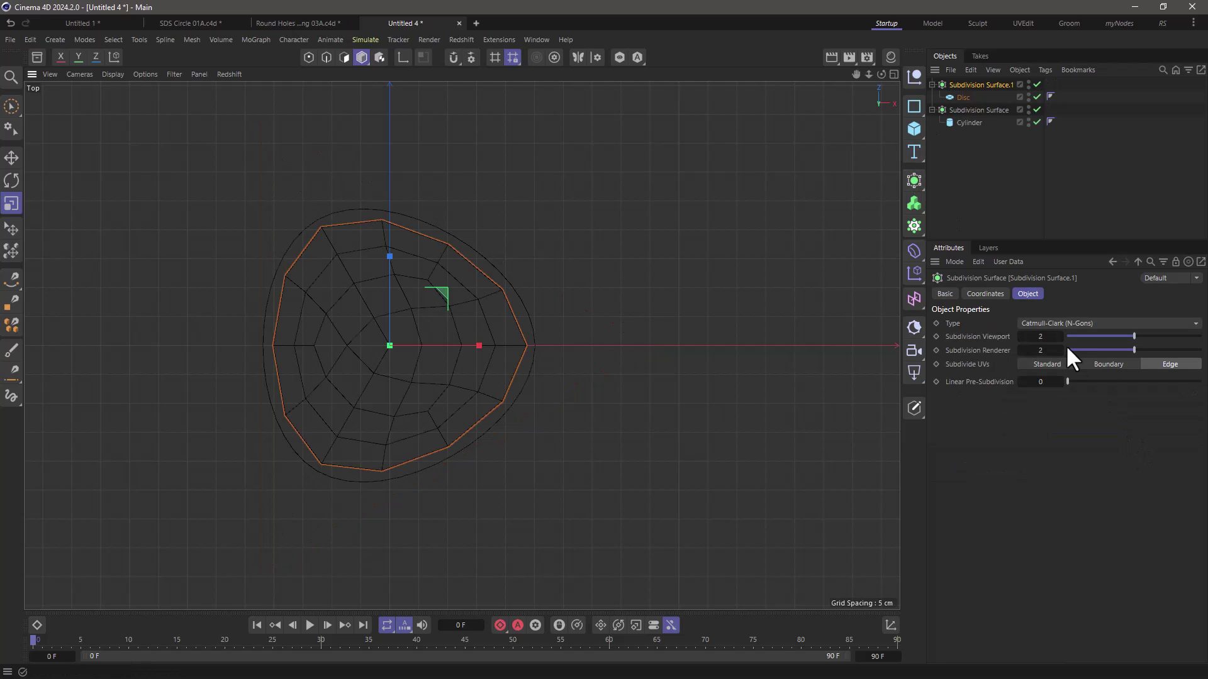
left_click_drag(1047, 337, 1070, 336)
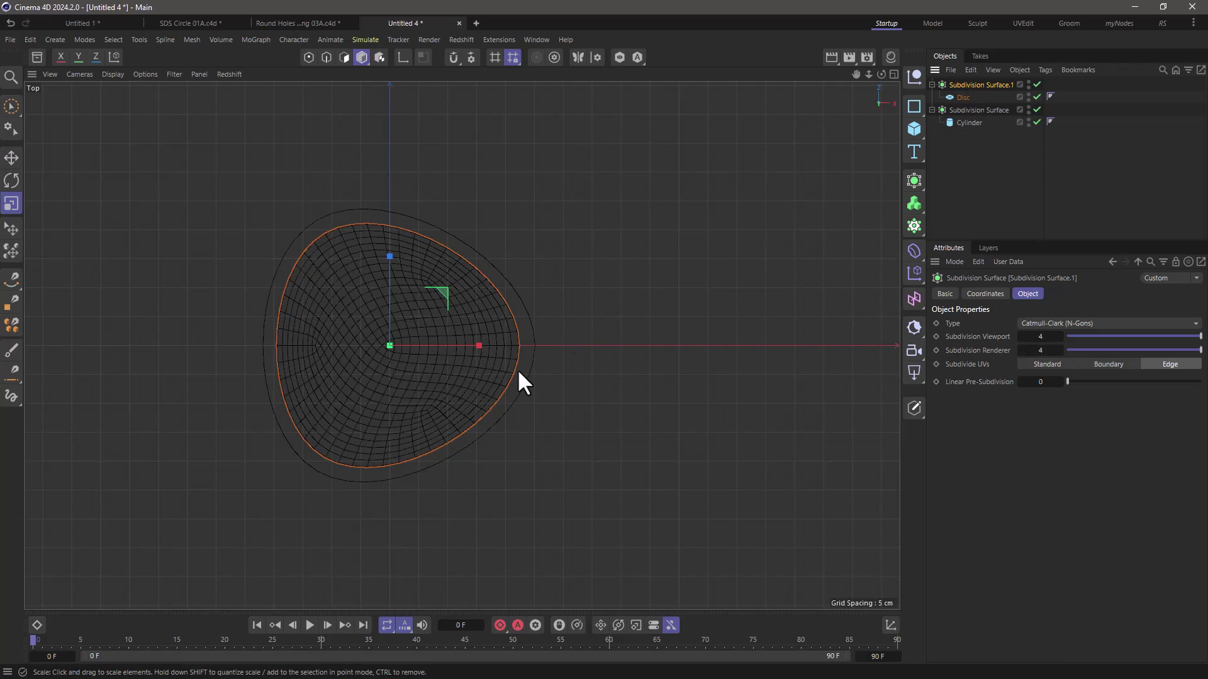
key("e")
left_click_drag(444, 349, 744, 345)
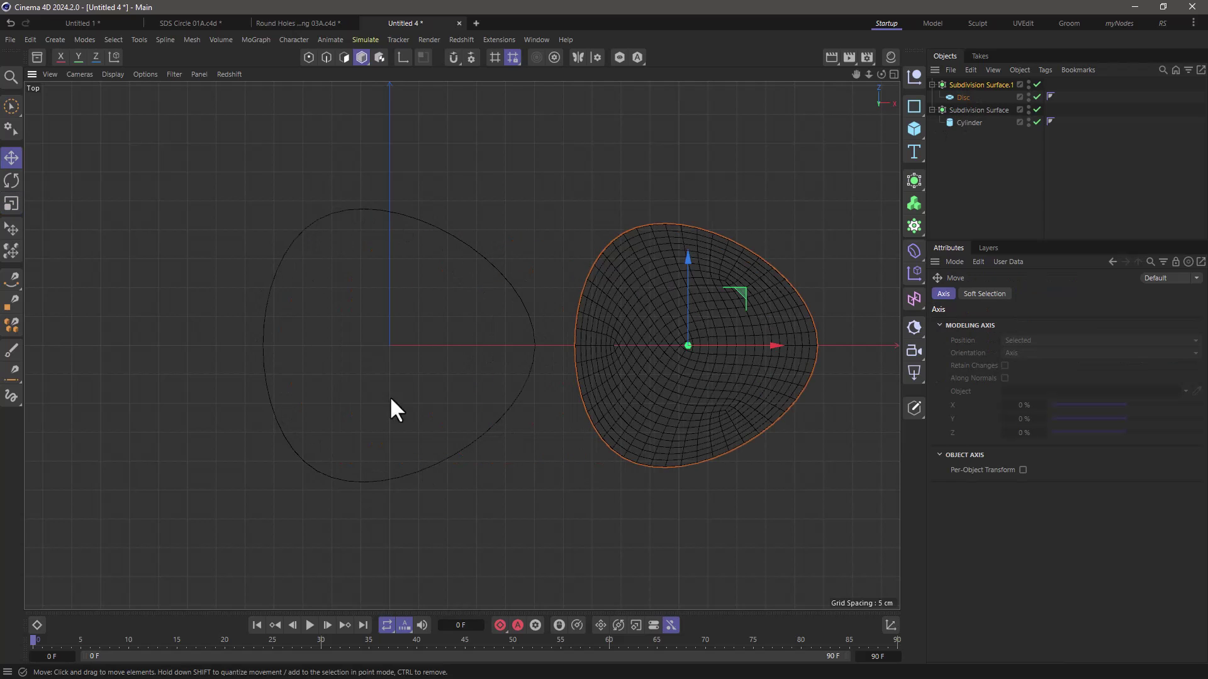
left_click(914, 105)
left_click(1032, 127)
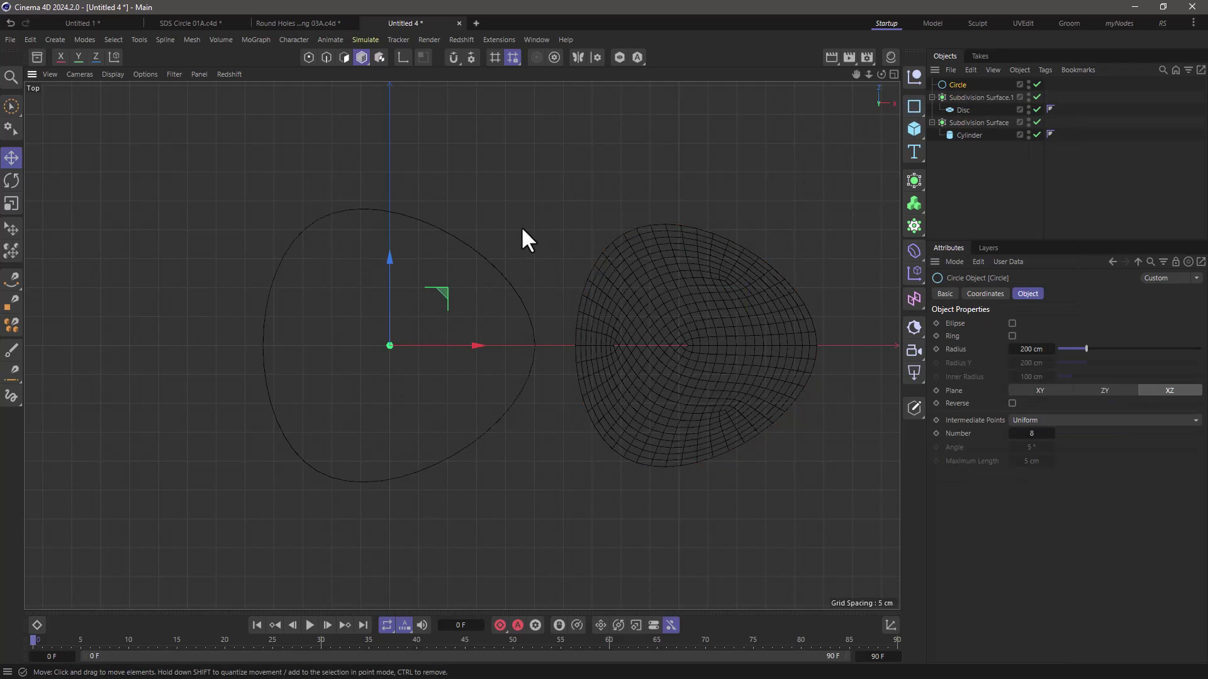
key("t")
left_click_drag(532, 217, 223, 383)
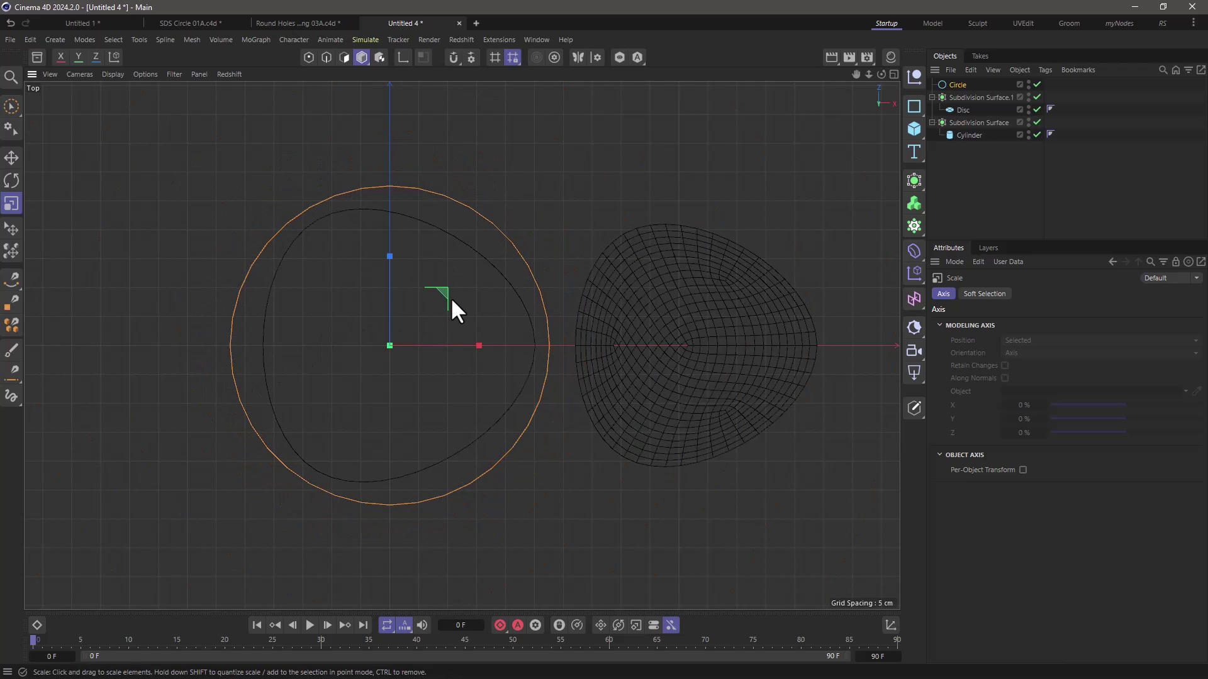
Delete Subdivision Surface.1 with its disc and raise the cylinder's rotation segments to 4
left_click(954, 96)
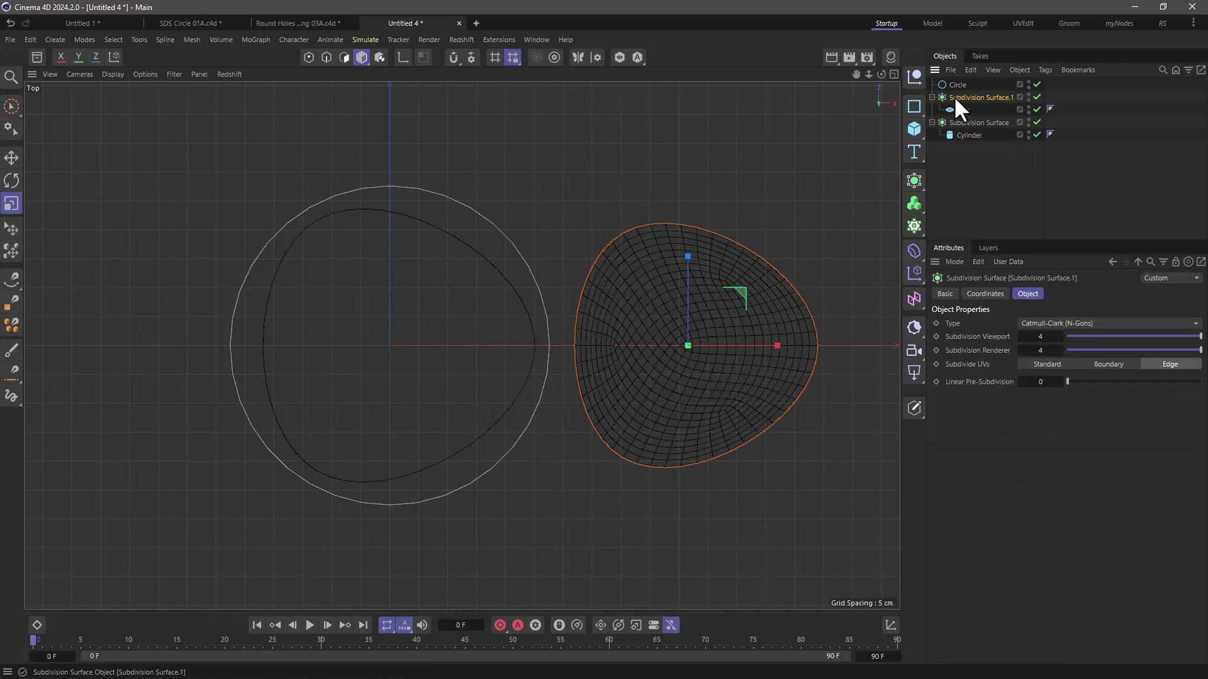
key("Delete")
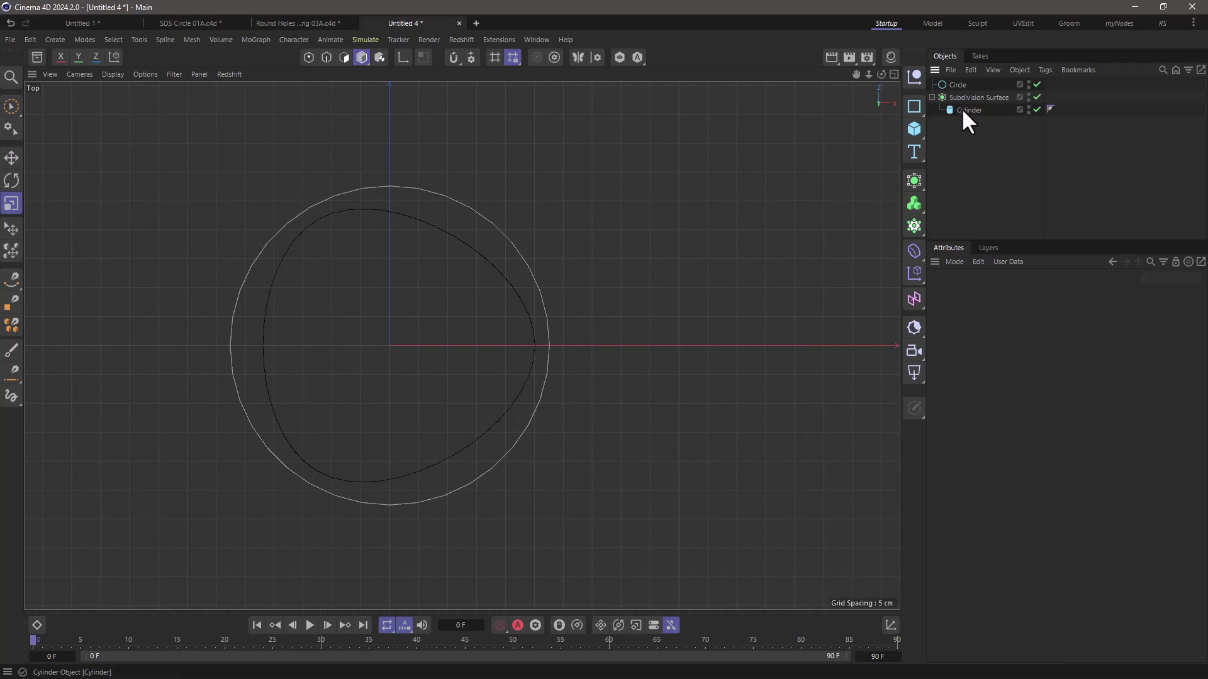
left_click(961, 110)
middle_click_drag(448, 402, 542, 384)
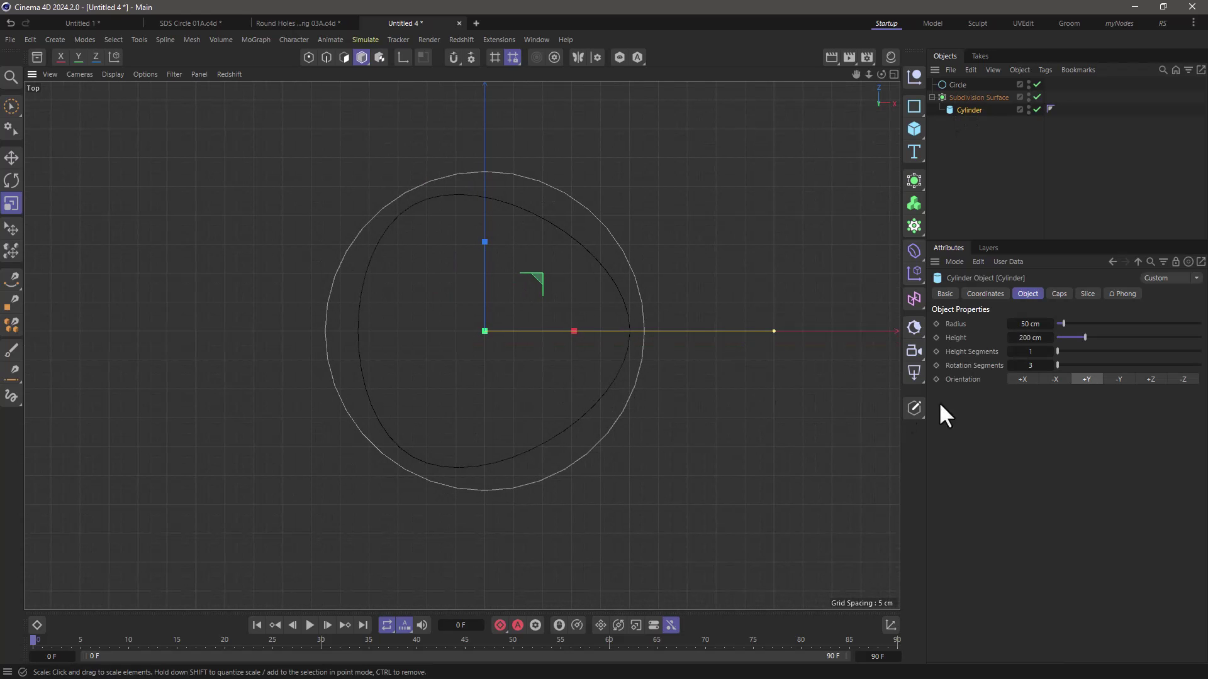
left_click(1050, 365)
Scale the reference Circle to about 32.87 cm radius and zoom in to check the fit
left_click(957, 84)
left_click_drag(753, 351, 731, 403)
scroll(515, 142, "up", 3)
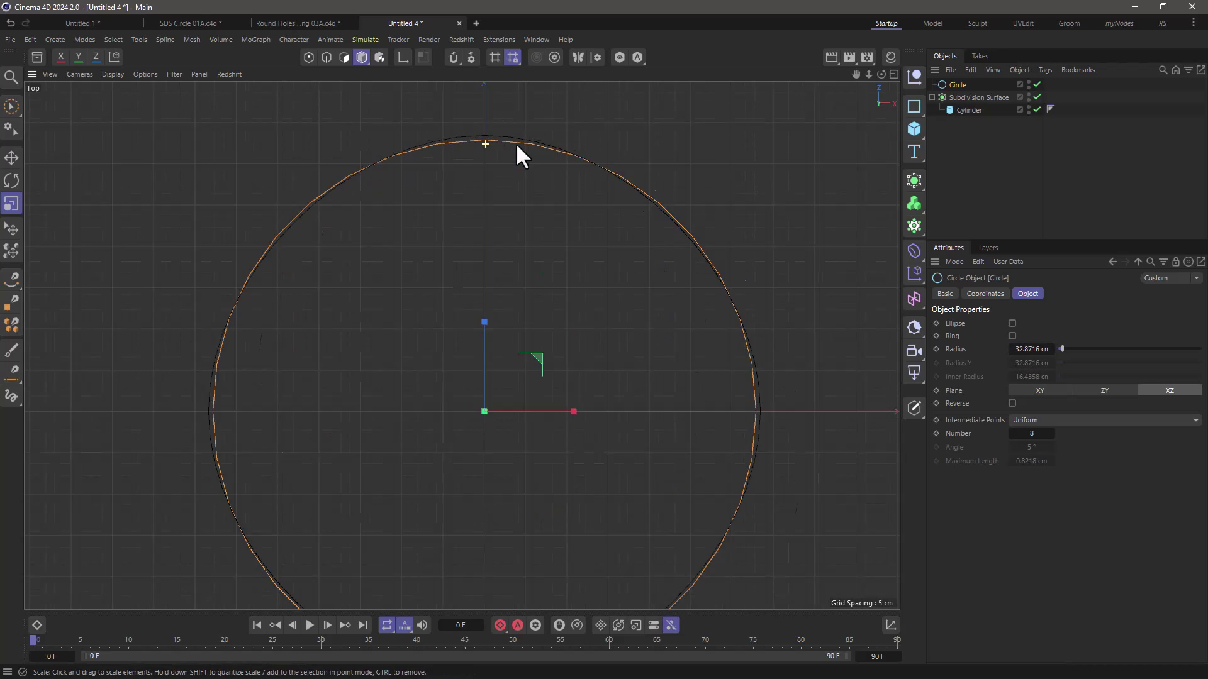
scroll(516, 142, "up", 3)
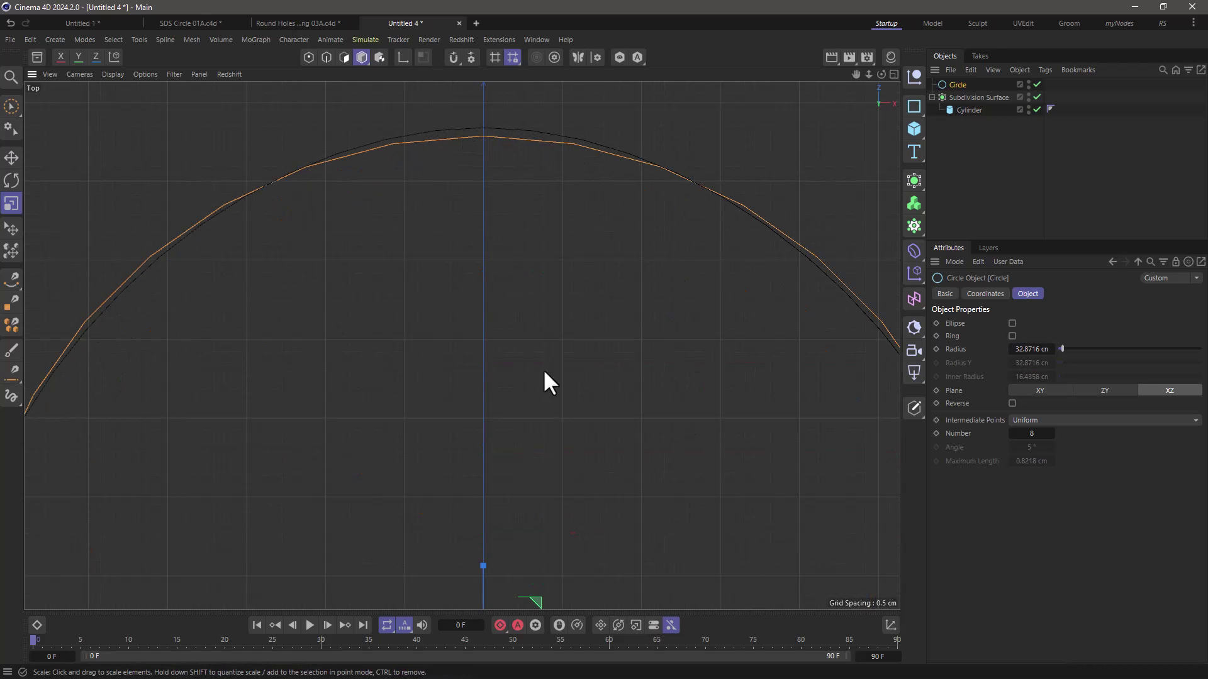
scroll(545, 380, "down", 5)
Increase the cylinder's rotation segments to 5
scroll(485, 288, "up", 1)
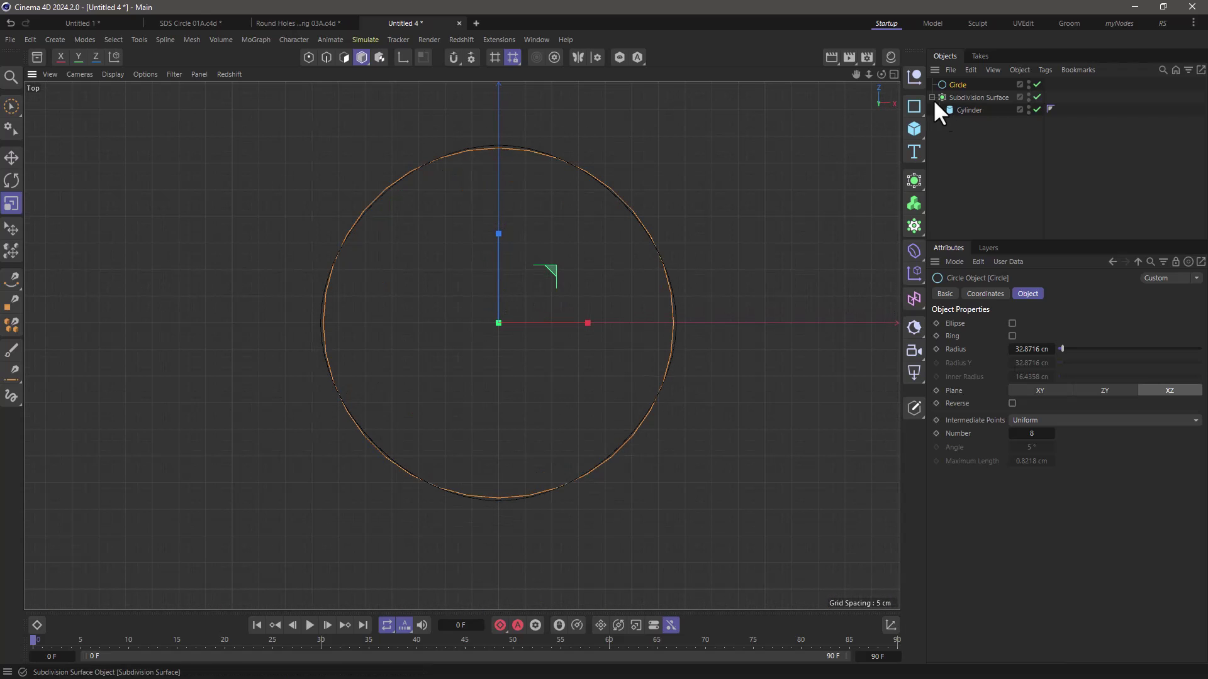
left_click(969, 110)
left_click(1049, 366)
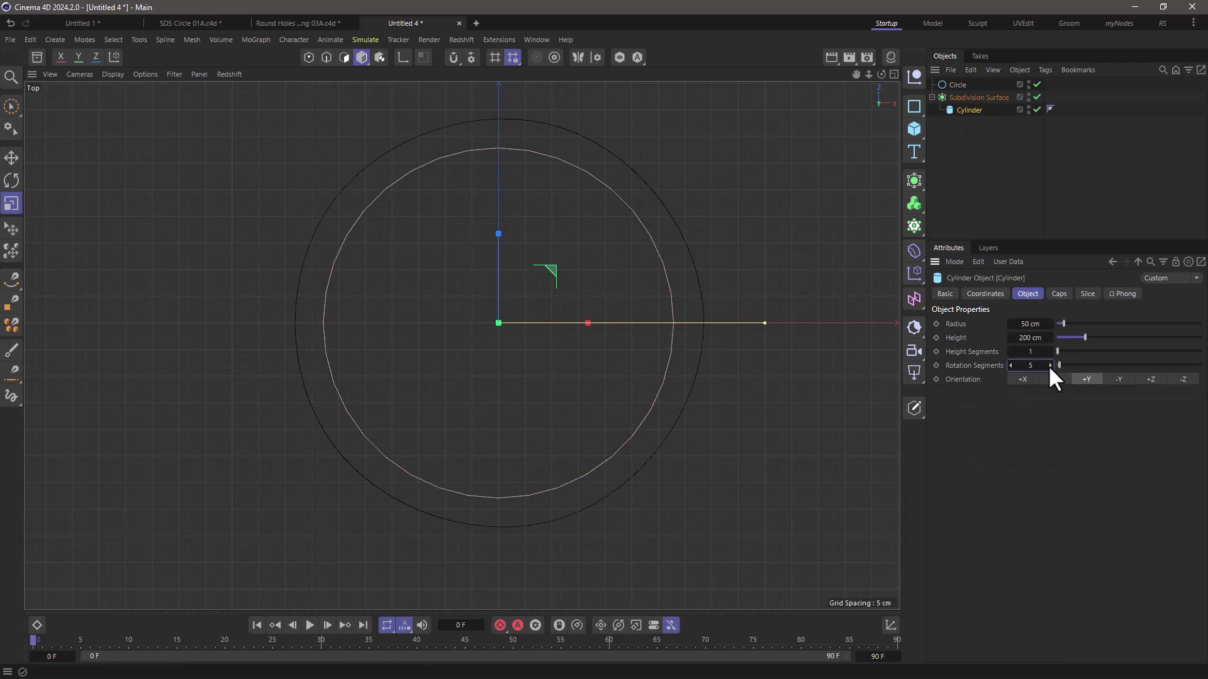
Scale the Circle to 38.16 cm radius with 36 intermediate points, then zoom to compare the fit
left_click(959, 85)
left_click_drag(760, 233, 837, 206)
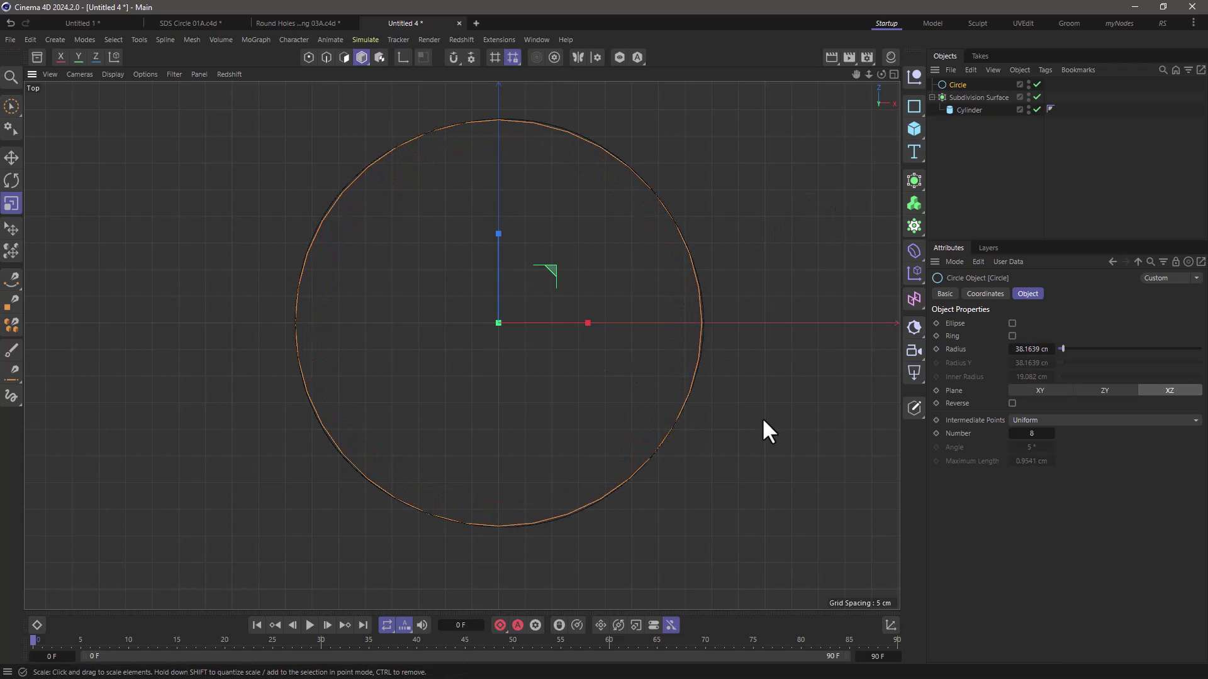
left_click_drag(1032, 435, 1063, 436)
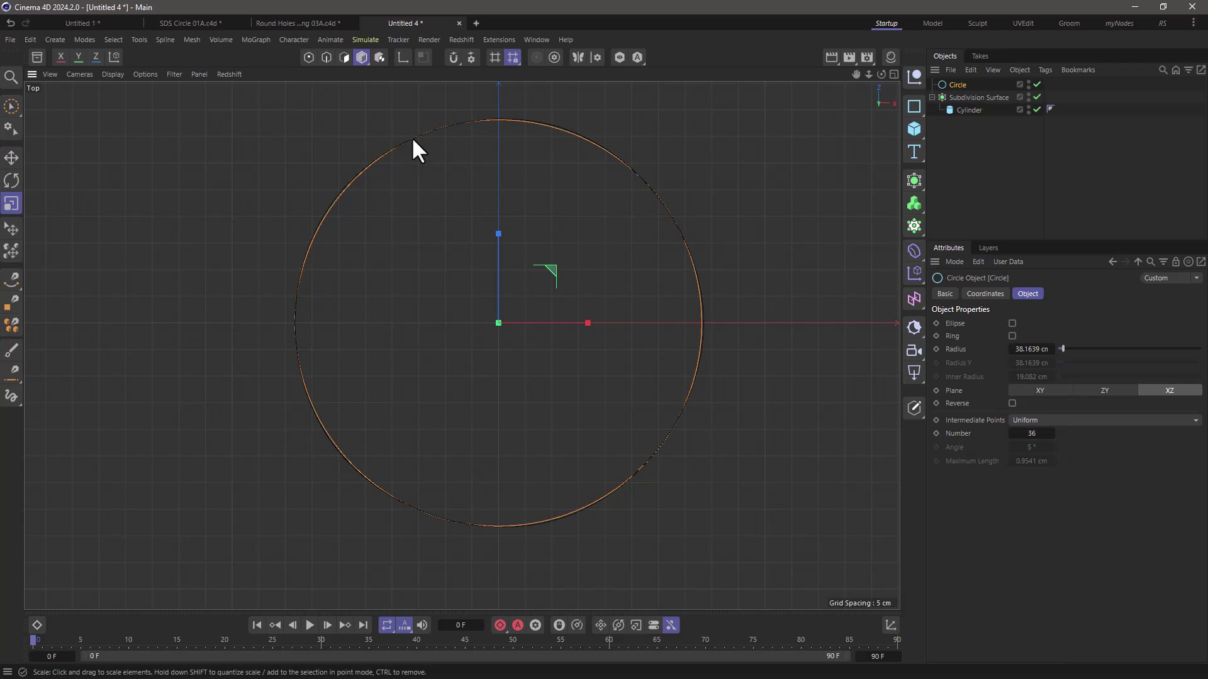
right_click_drag(411, 137, 477, 140, "alt")
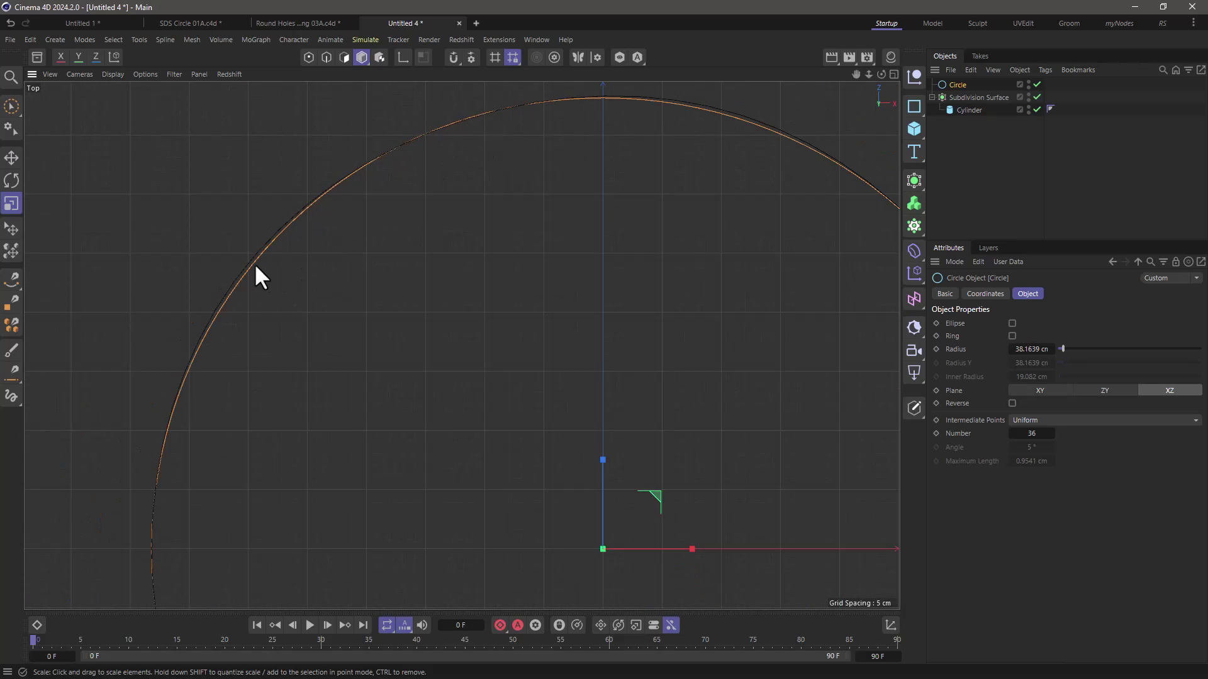
right_click_drag(255, 264, 222, 290, "alt")
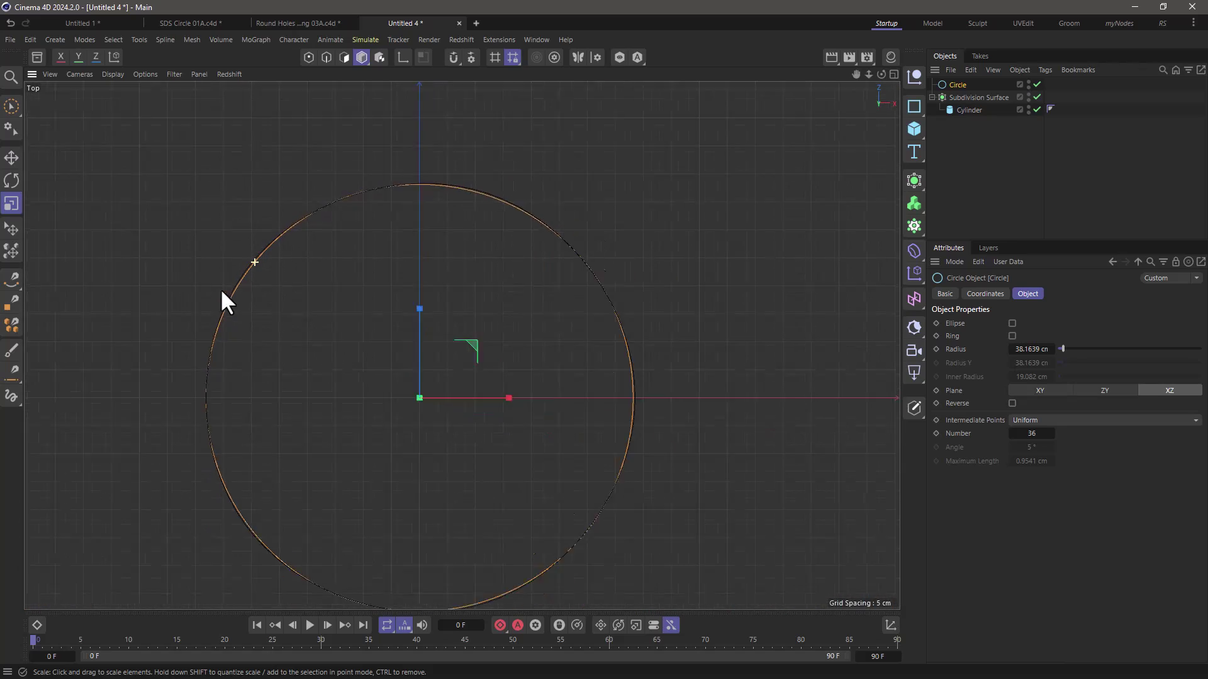
middle_click_drag(304, 383, 364, 313, "alt")
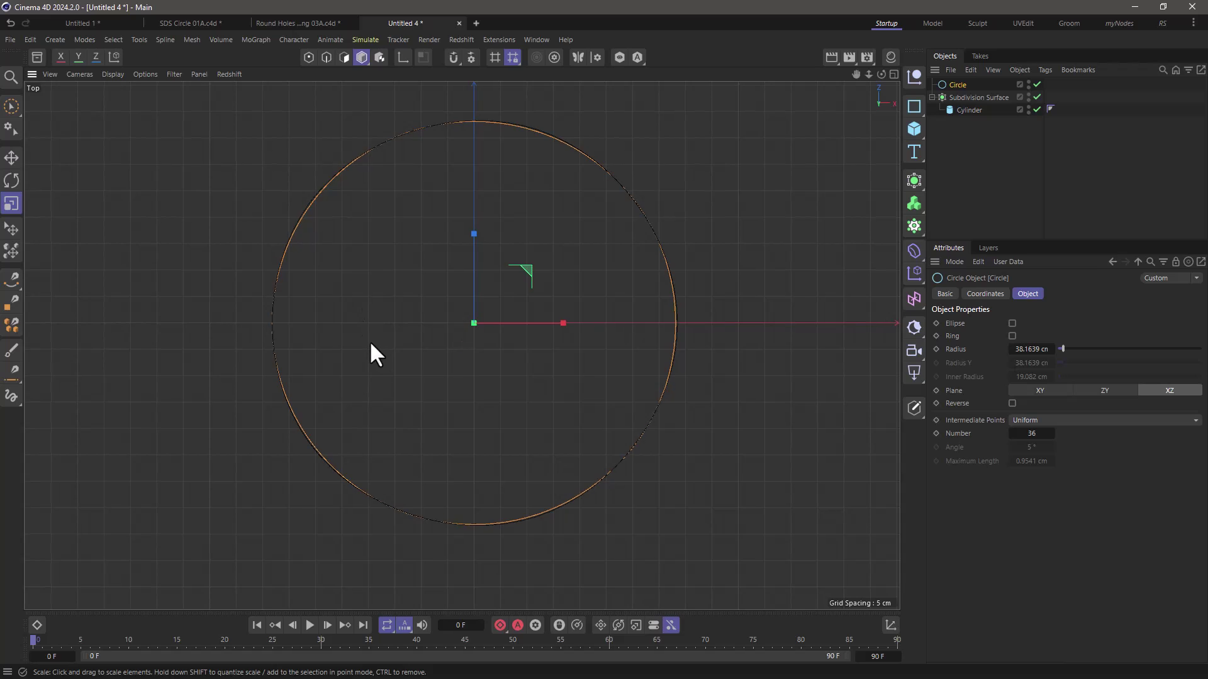
Try 8 rotation segments, then return the cylinder to 5 and scale it to about 49.33 cm radius
left_click(970, 109)
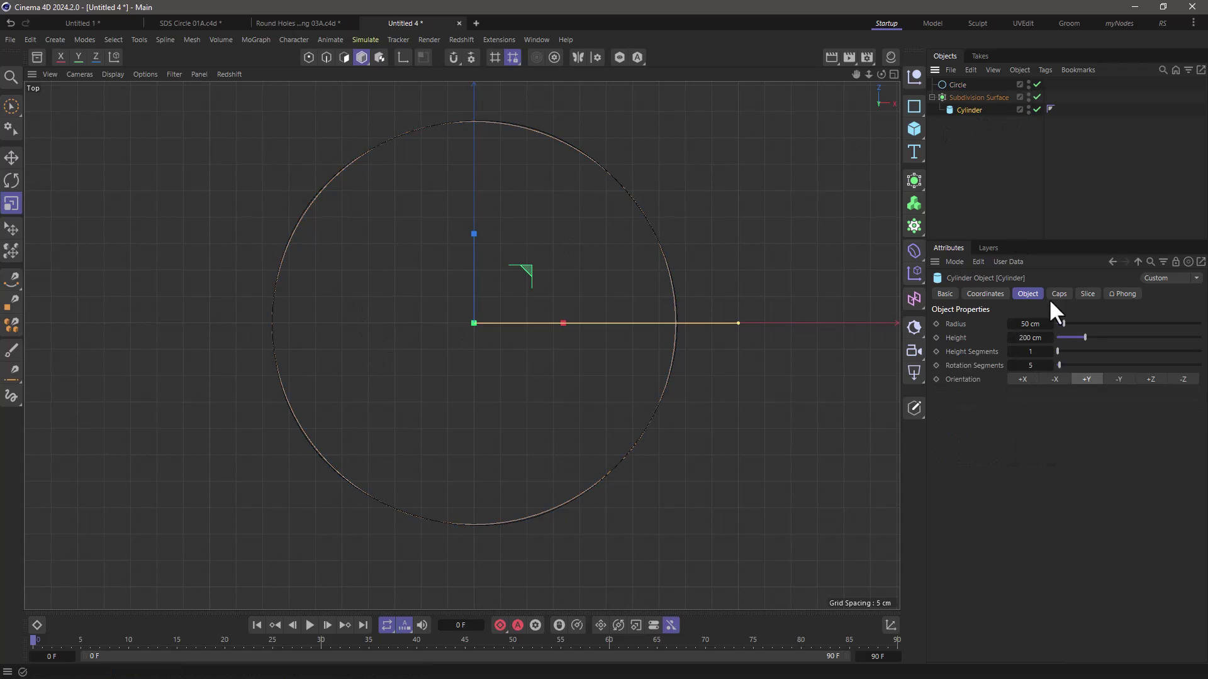
left_click(1037, 367)
key("Return")
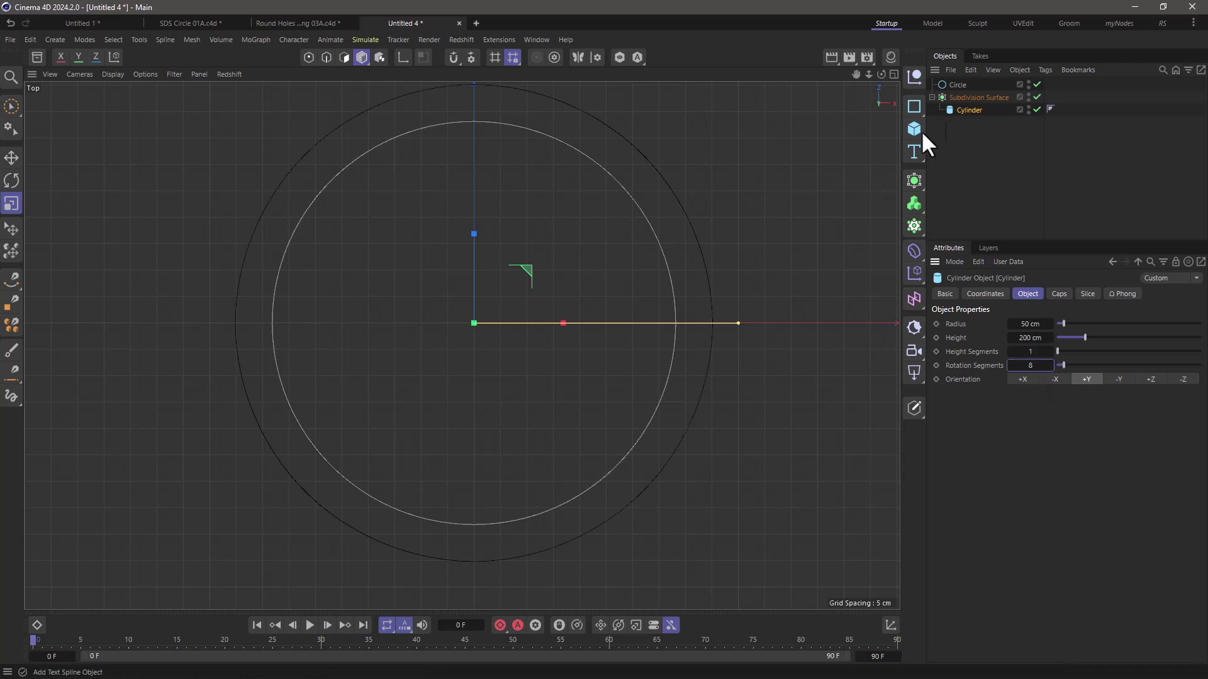
left_click_drag(812, 190, 755, 231)
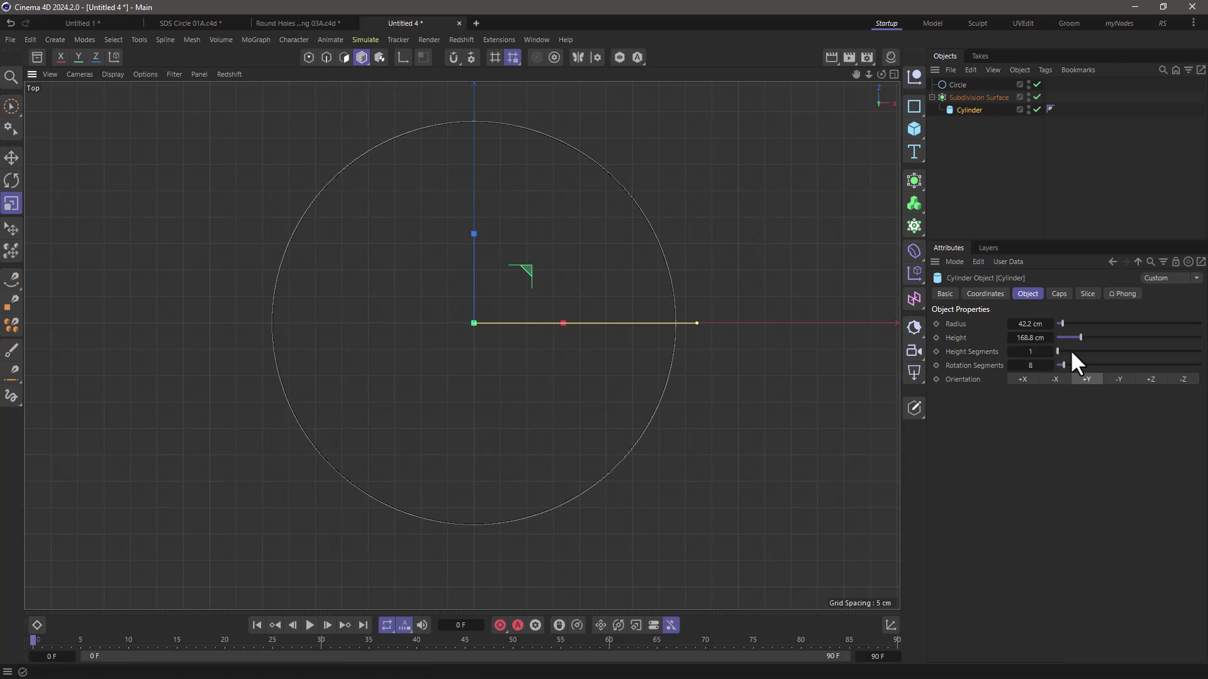
left_click_drag(1029, 367, 1014, 367)
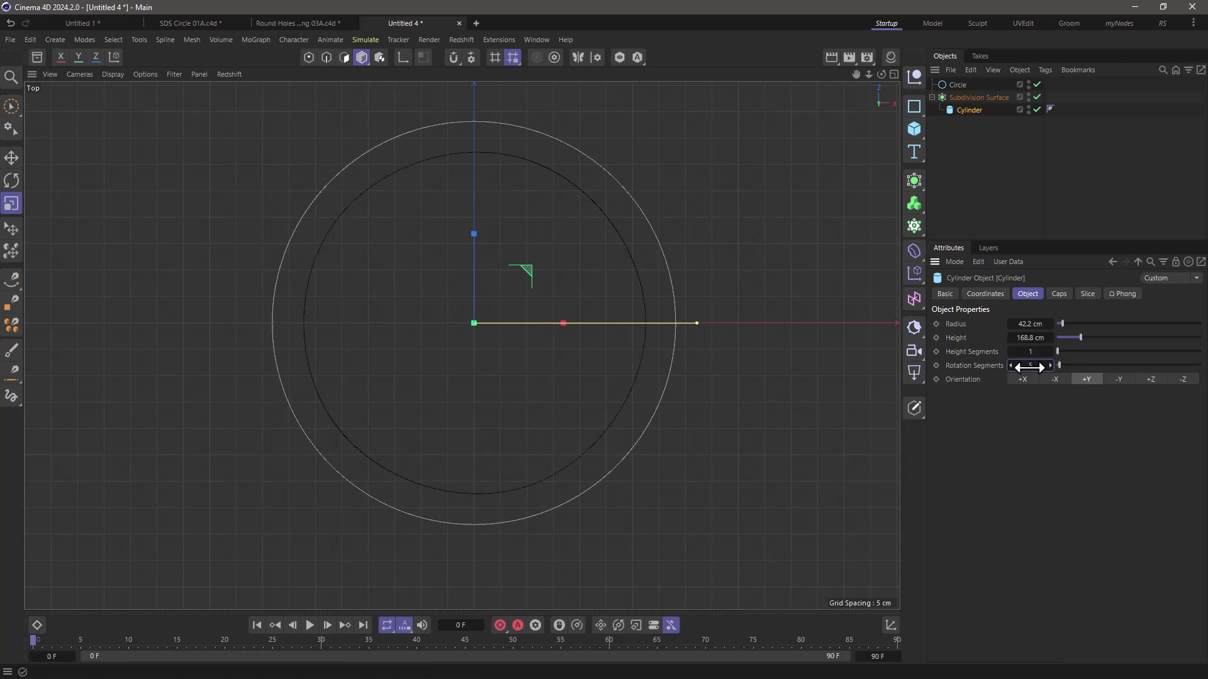
left_click_drag(693, 268, 778, 242)
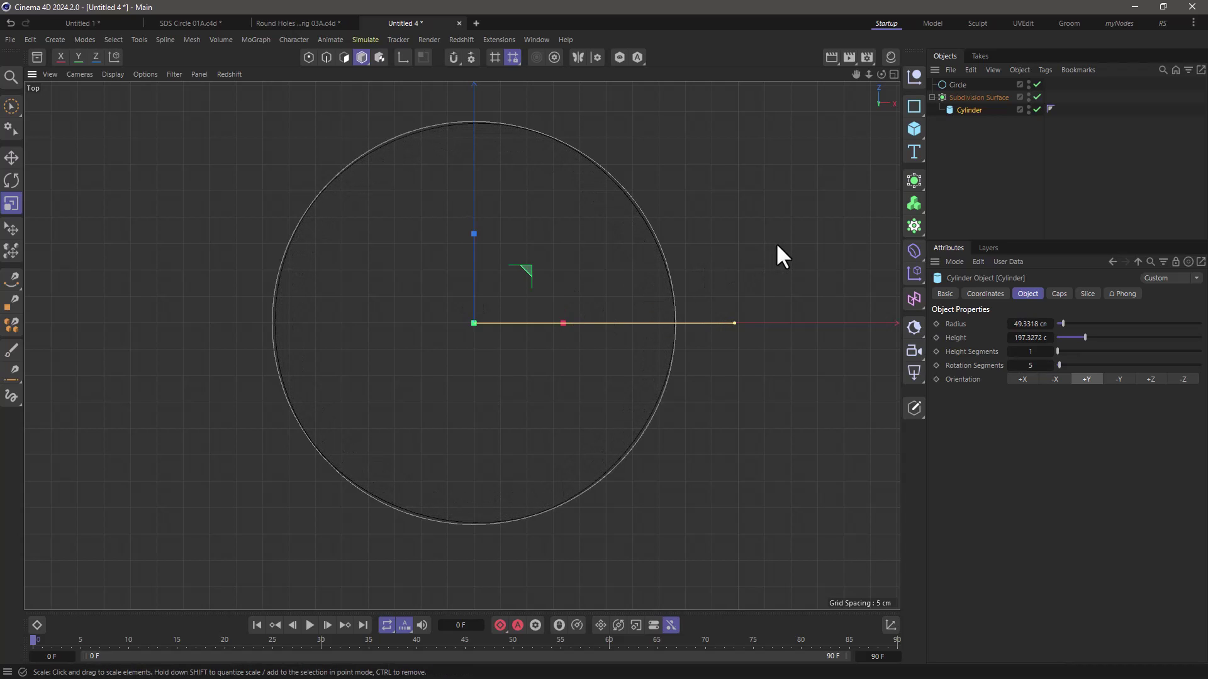